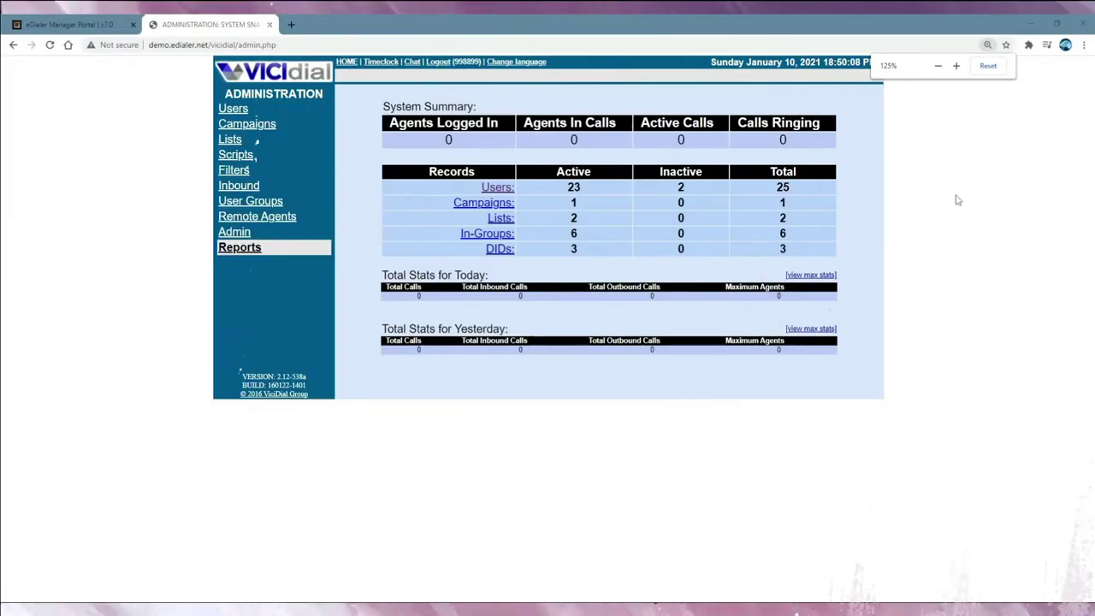
- Zoom the ViciDial Administration page in Chrome to 150%
key(ctrl+plus)
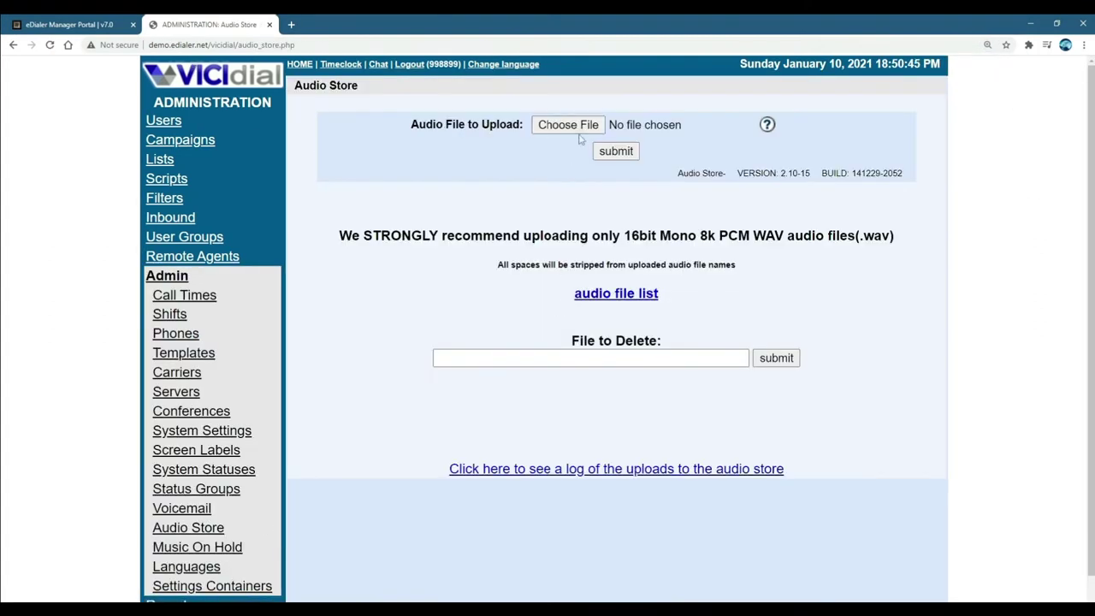
- Select the 1011.wav file and submit it to the Audio Store
click(580, 126)
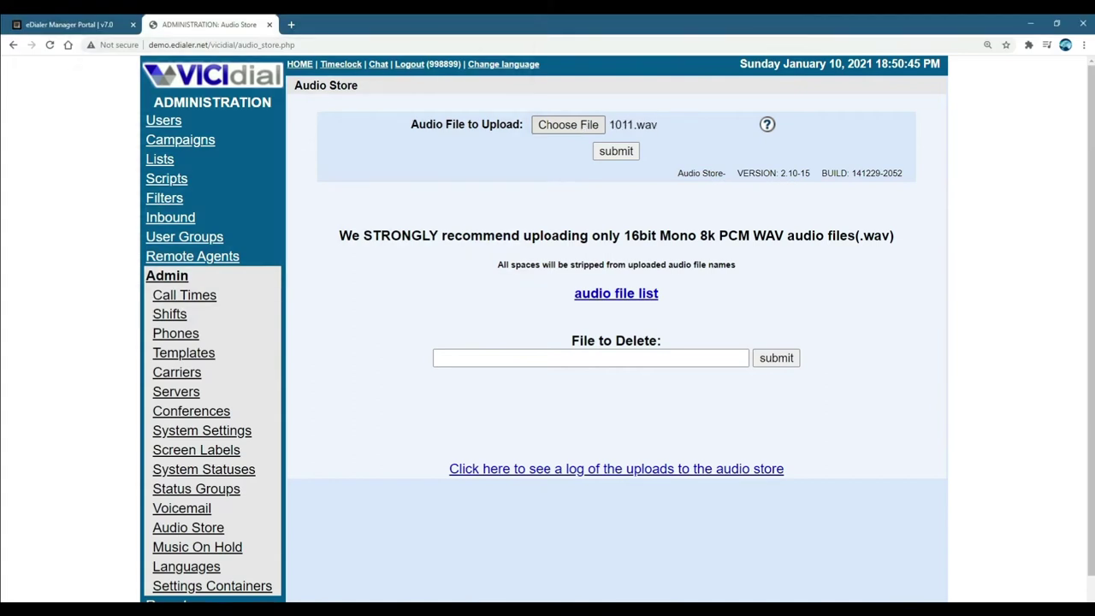
click(618, 151)
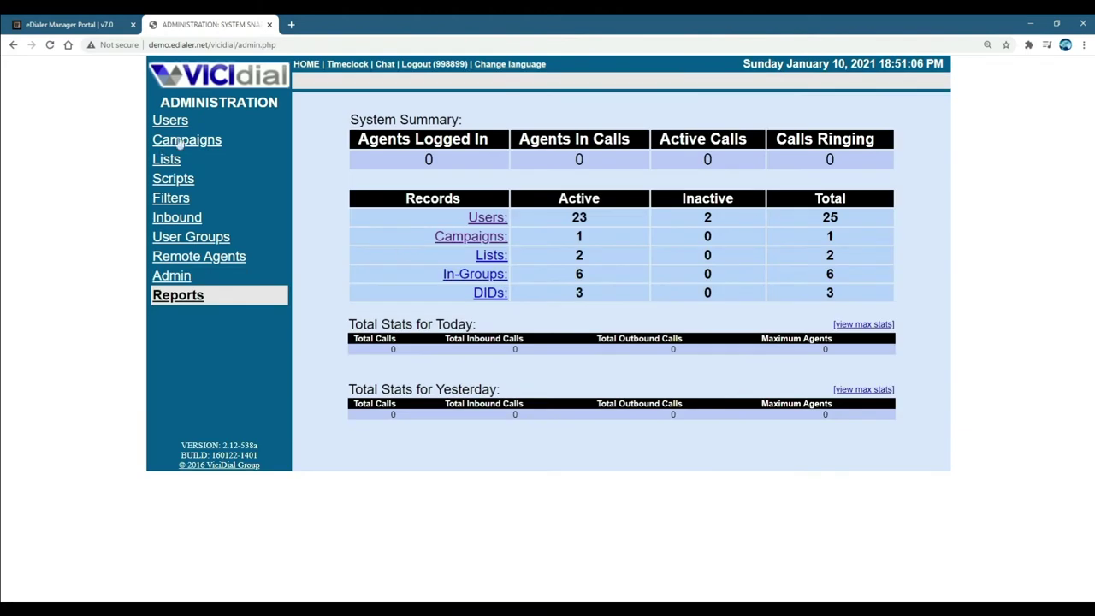
- Open campaign 1000 from the Campaigns list and scroll down its detail form
click(180, 142)
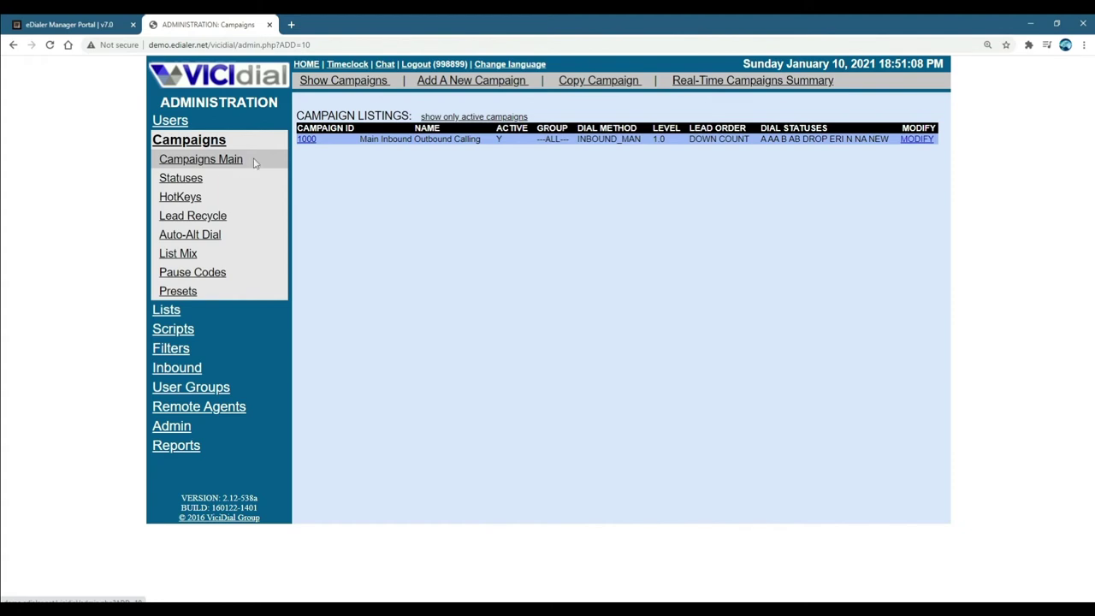
click(924, 142)
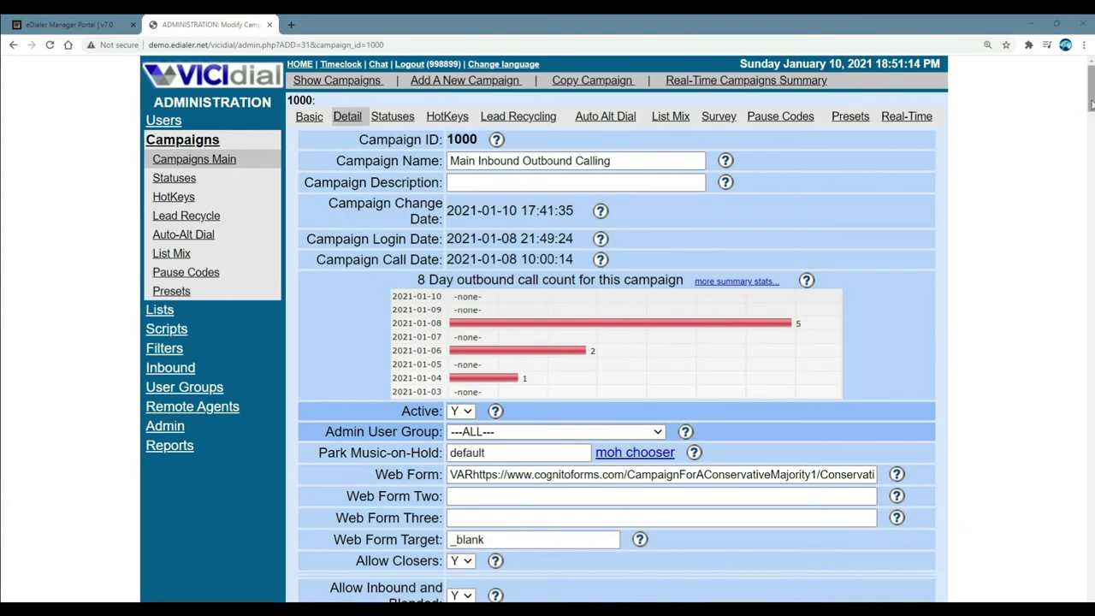
drag(1091, 103, 1091, 195)
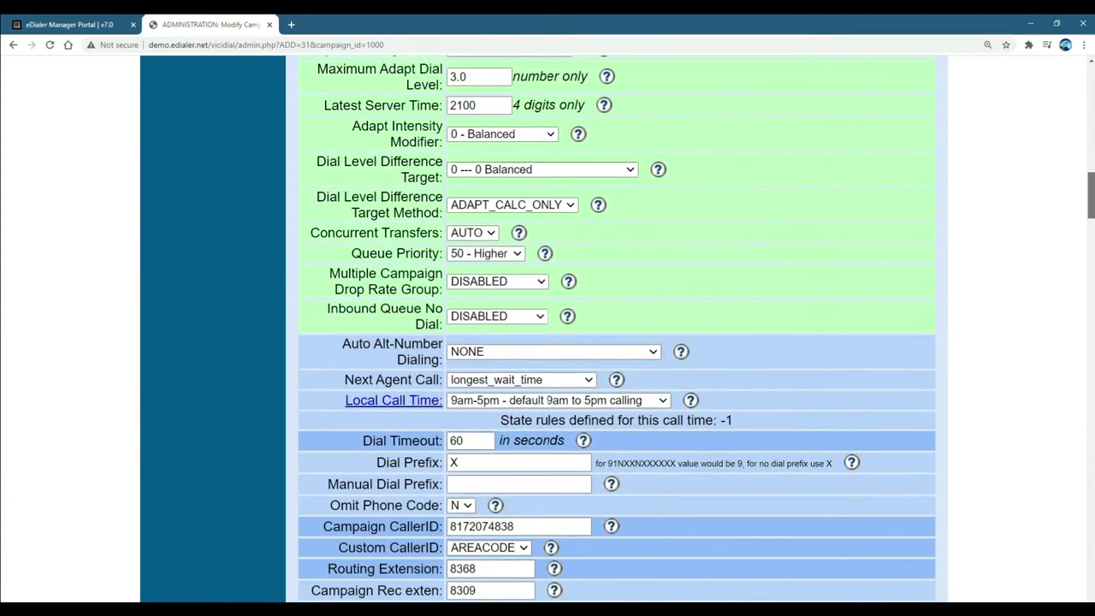
scroll(733, 310, down, 1)
scroll(733, 310, down, 1)
scroll(733, 310, down, 1)
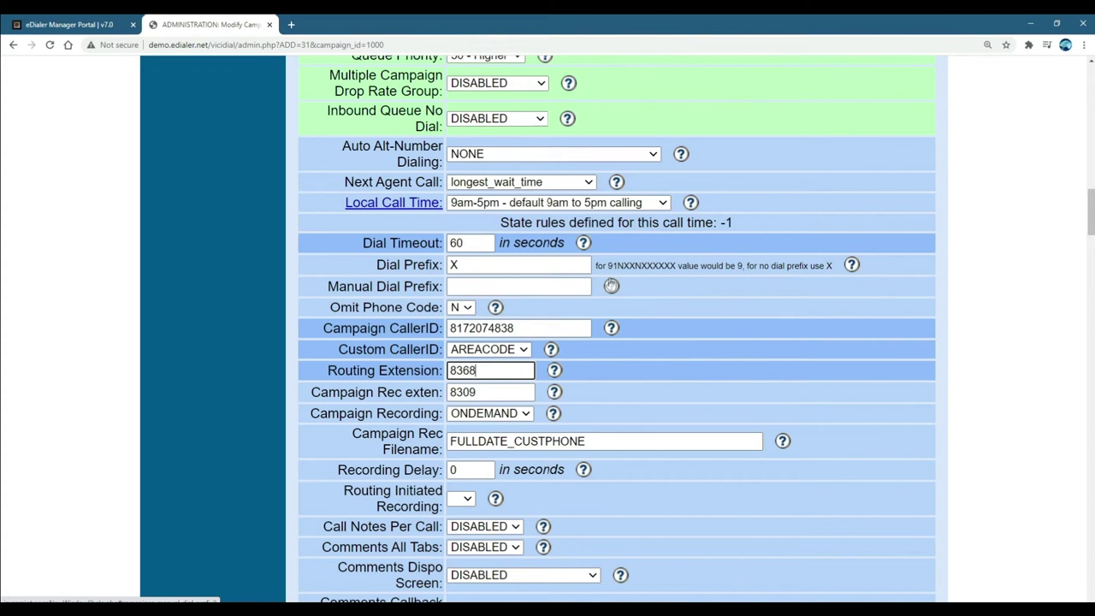
drag(1090, 224, 1084, 268)
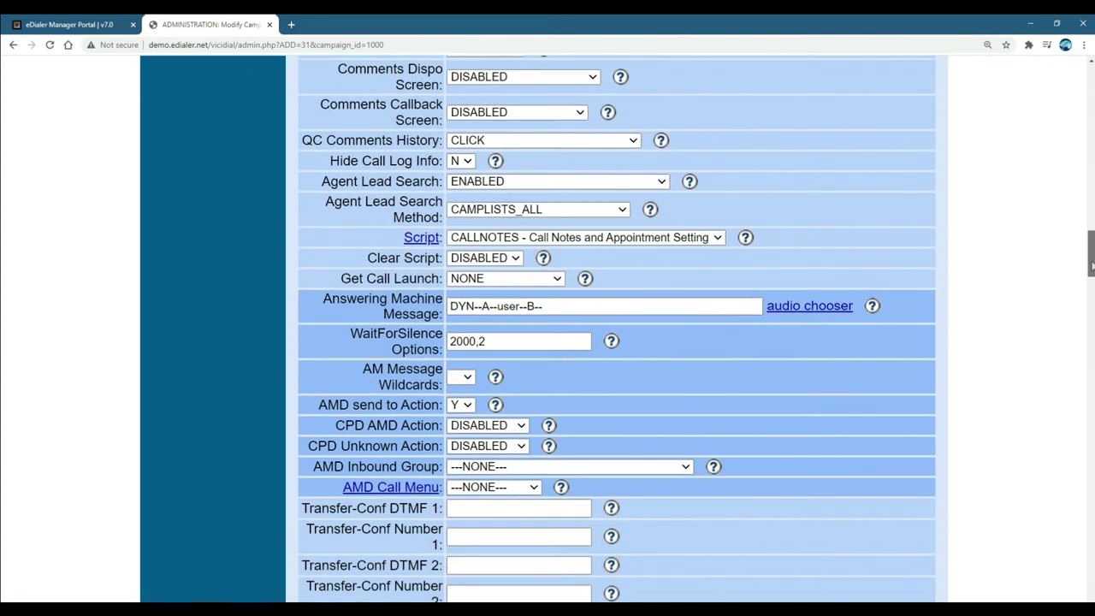
click(578, 255)
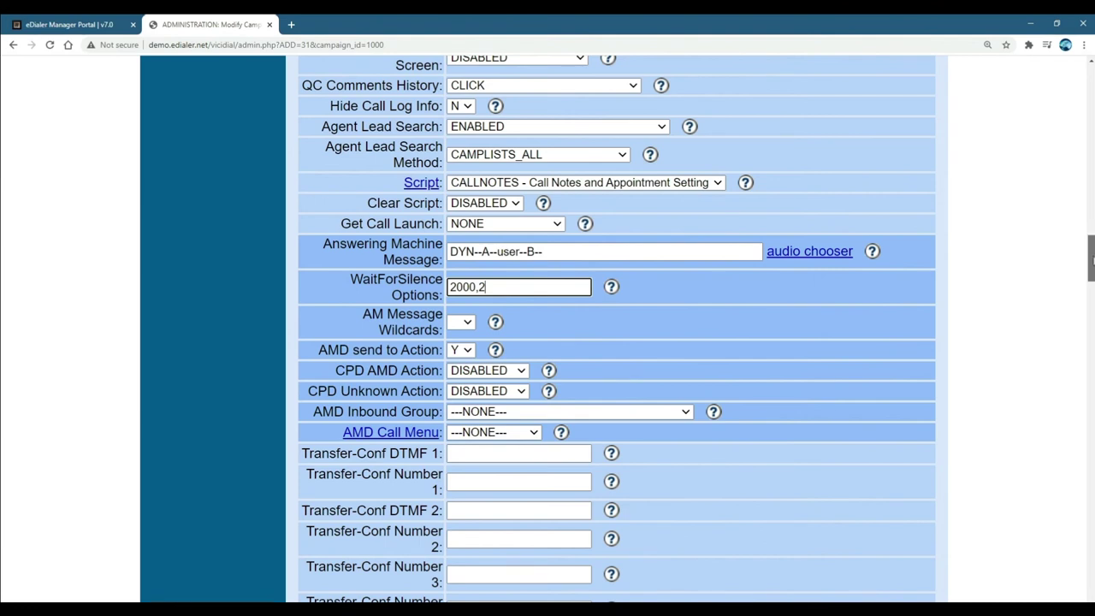
drag(1091, 260, 1092, 558)
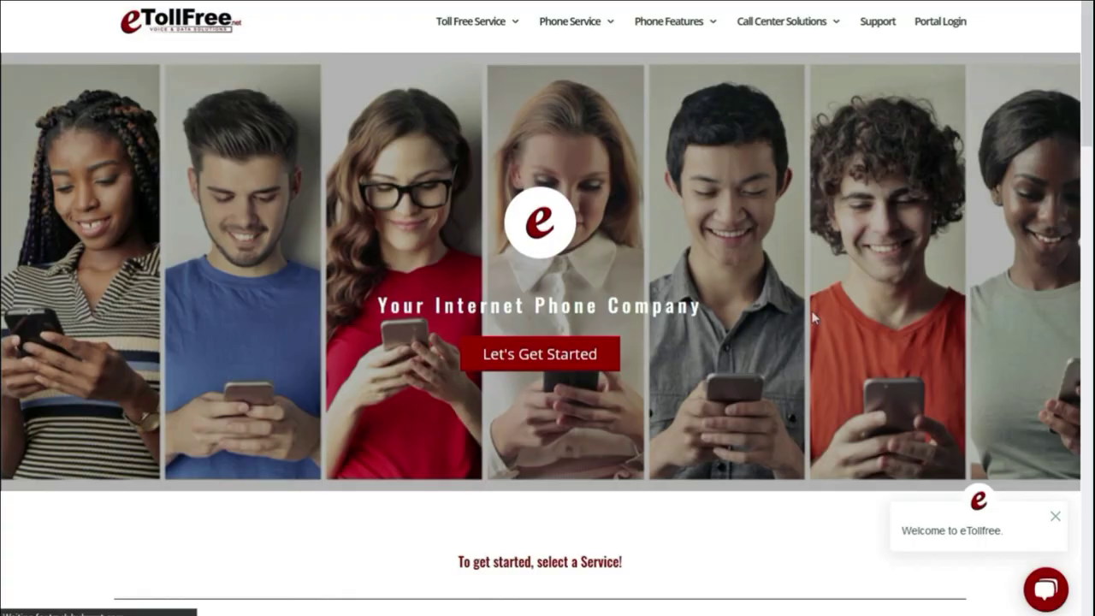
- Open the eTollFree chat bubble and type the greeting 'Hello' in the message field
click(1047, 590)
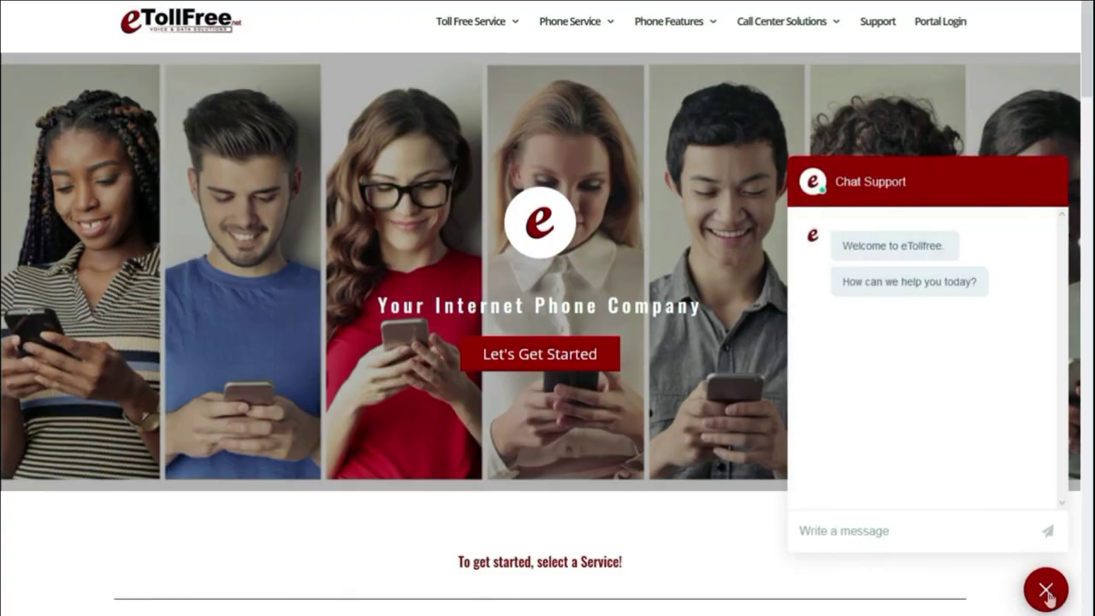
text(He)
text(llo)
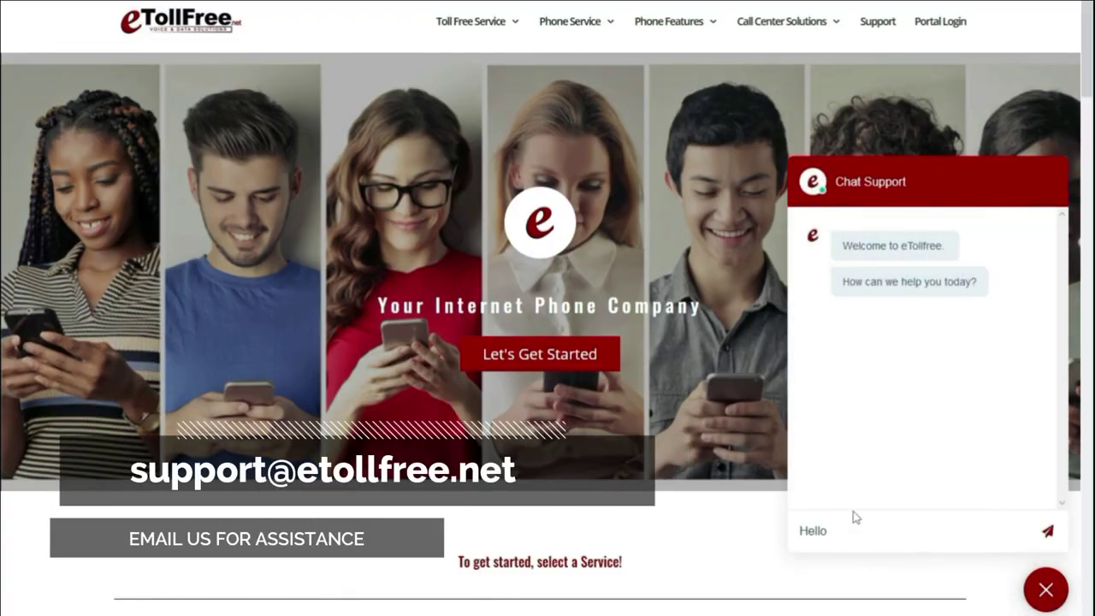